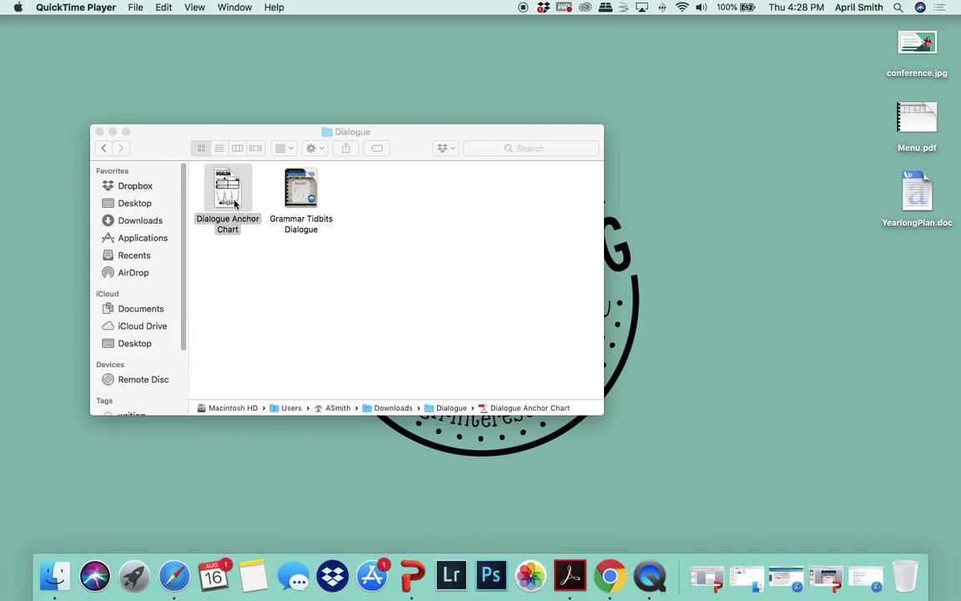
{"action": "double_click", "coordinate": [230, 195]}
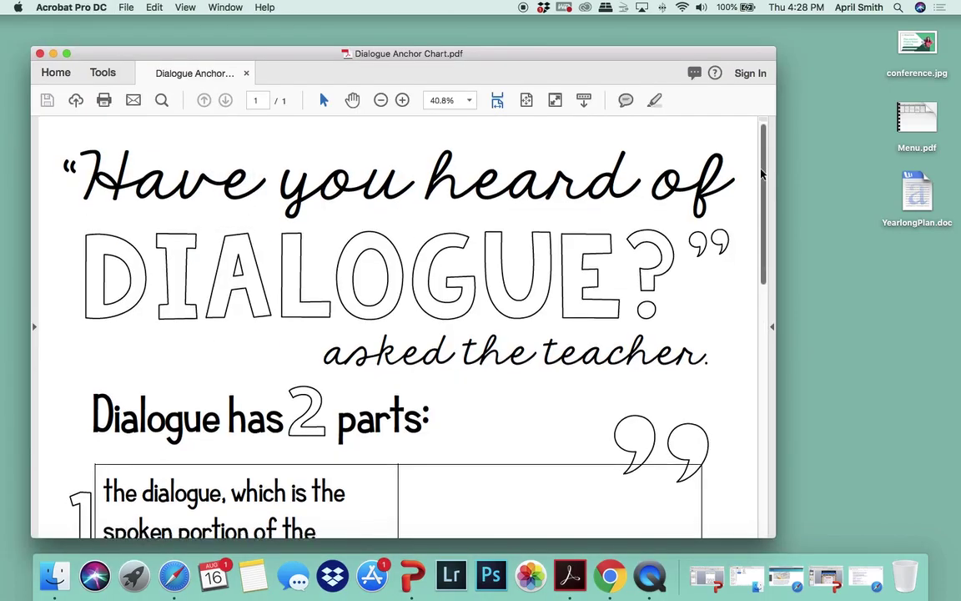
{"action": "left_click_drag", "start_coordinate": [763, 179], "coordinate": [762, 375]}
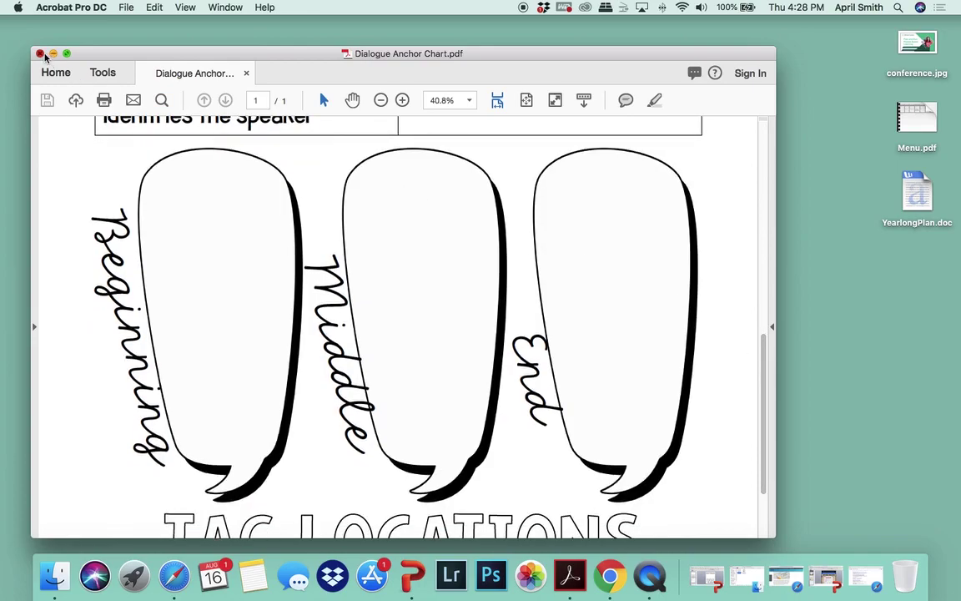
{"action": "left_click", "coordinate": [39, 53]}
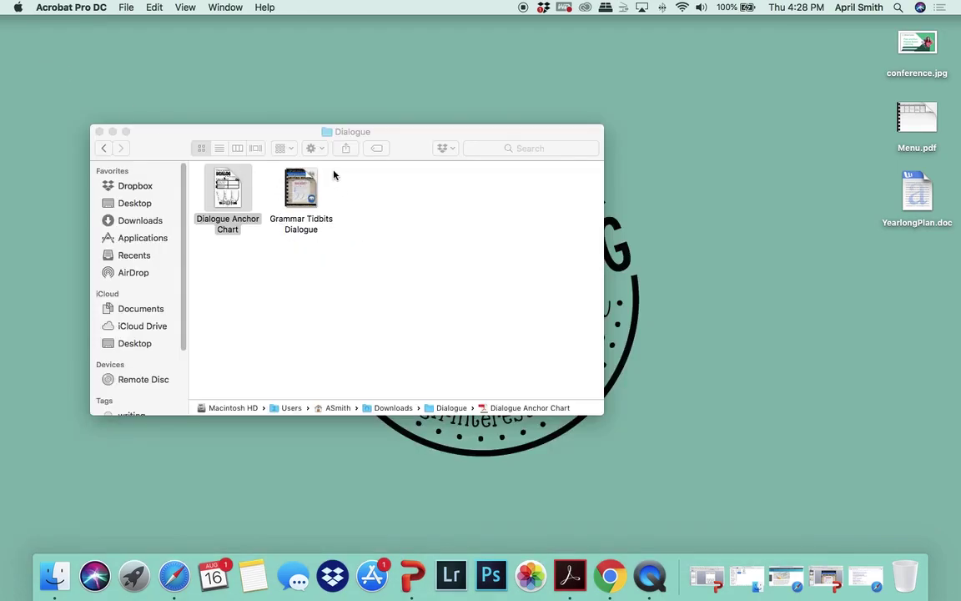
{"action": "mouse_move", "coordinate": [306, 212]}
{"action": "left_click", "coordinate": [236, 194]}
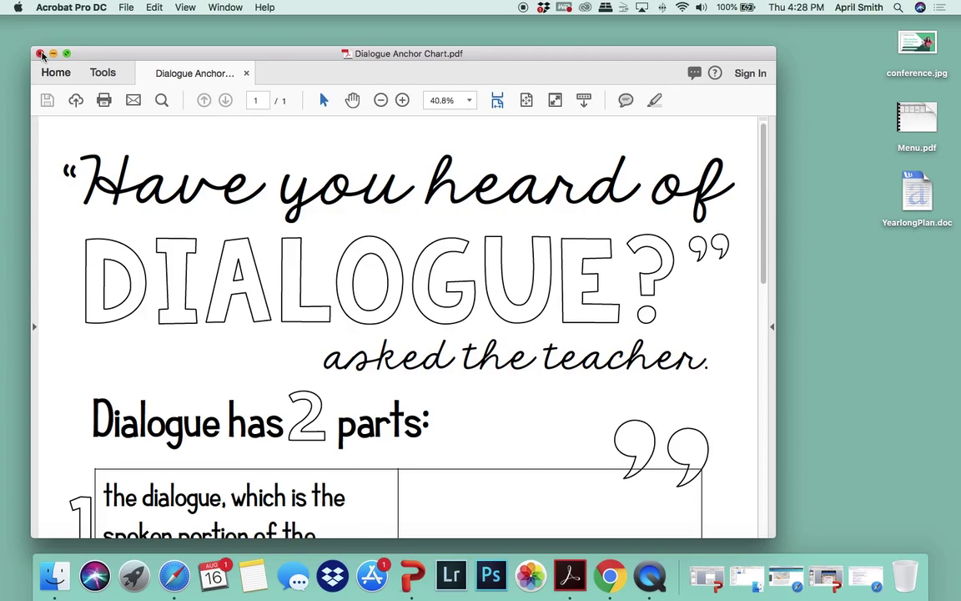
{"action": "left_click", "coordinate": [40, 55]}
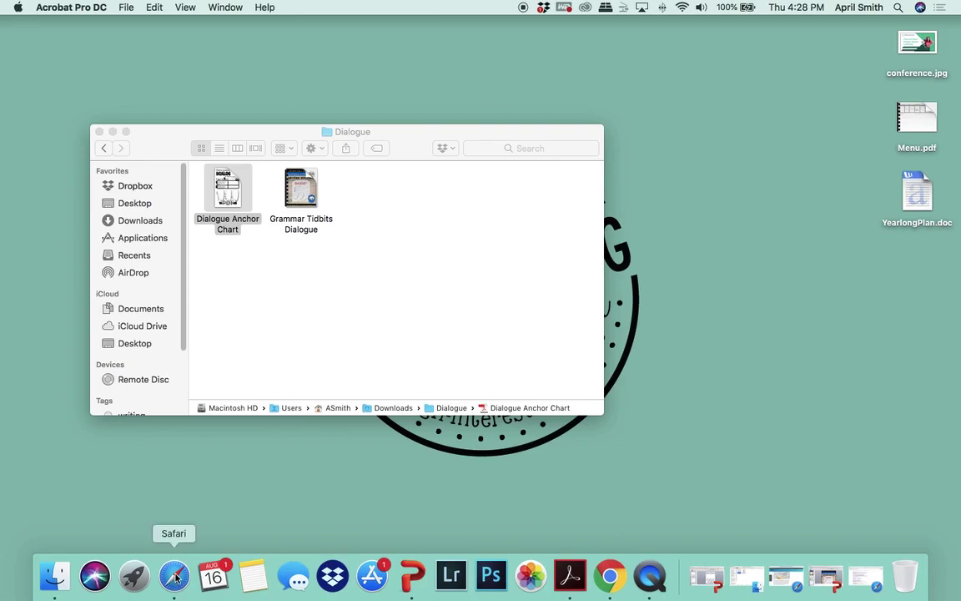
Step: In Safari, pick the 24" x 36" blueprint size ($3.59 each) after comparing the 36" x 48" price
{"action": "left_click", "coordinate": [176, 576]}
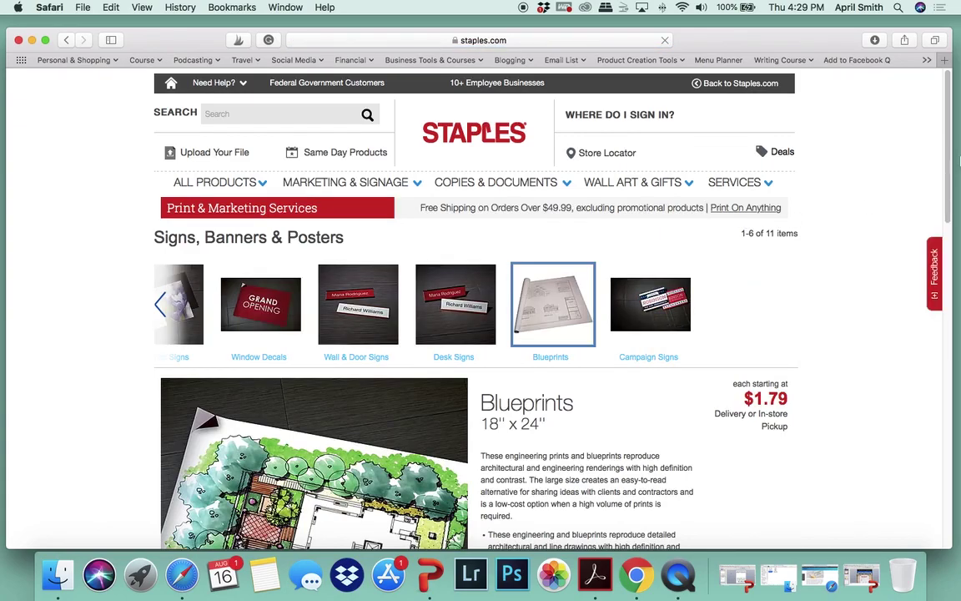
{"action": "scroll", "coordinate": [947, 185], "scroll_direction": "down", "scroll_amount": 2}
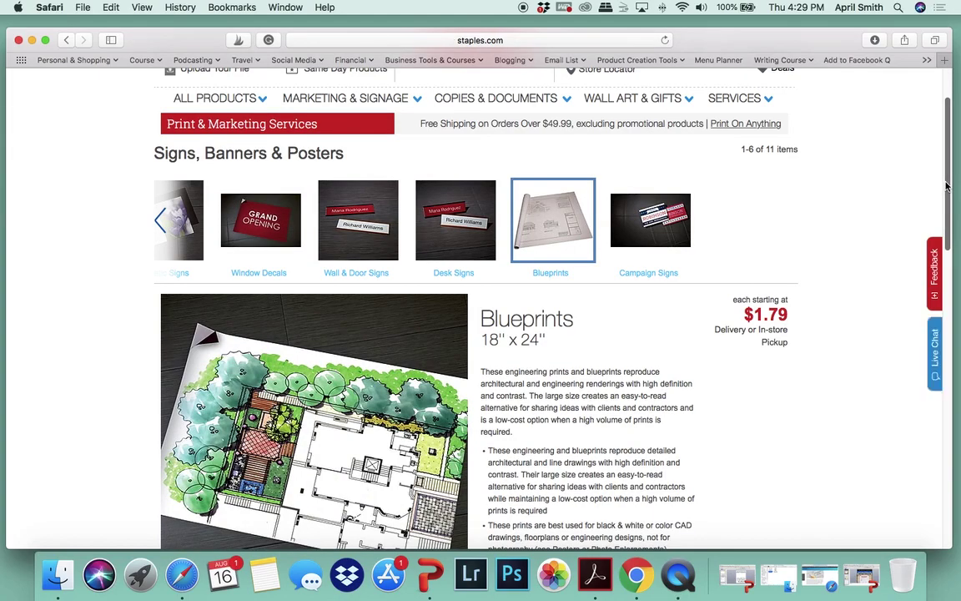
{"action": "scroll", "coordinate": [946, 192], "scroll_direction": "down", "scroll_amount": 3}
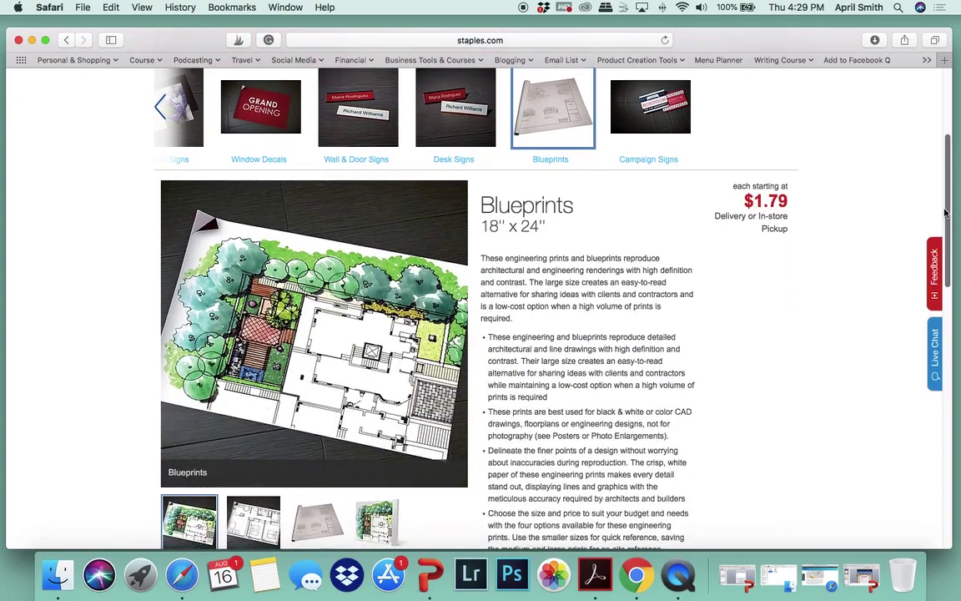
{"action": "scroll", "coordinate": [946, 213], "scroll_direction": "down", "scroll_amount": 4}
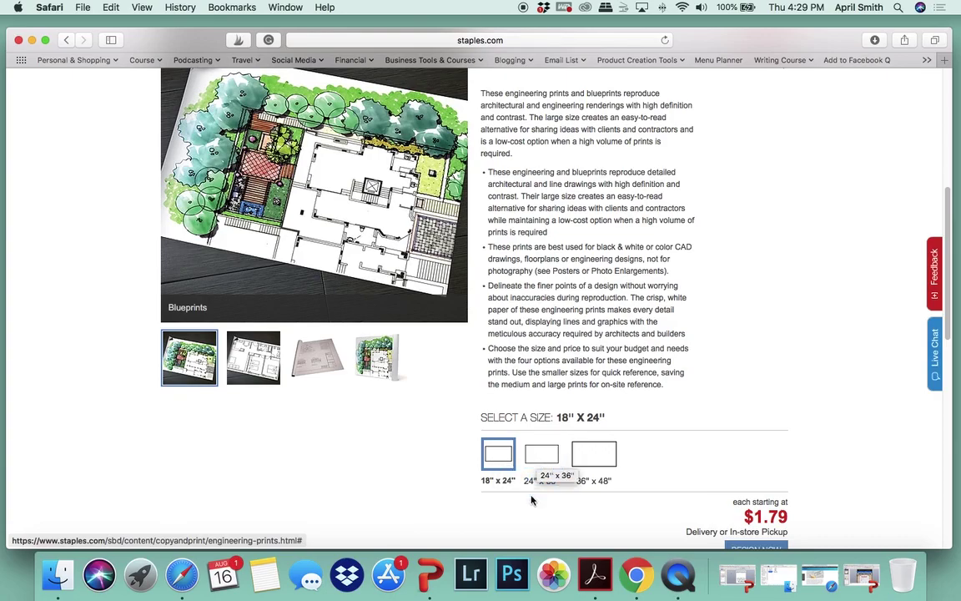
{"action": "left_click", "coordinate": [540, 457]}
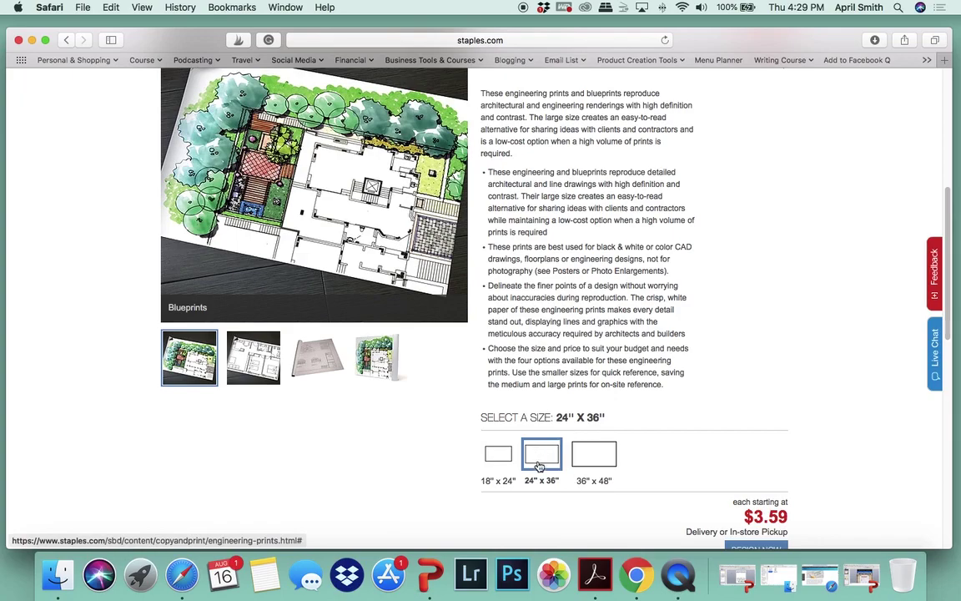
{"action": "left_click", "coordinate": [590, 486]}
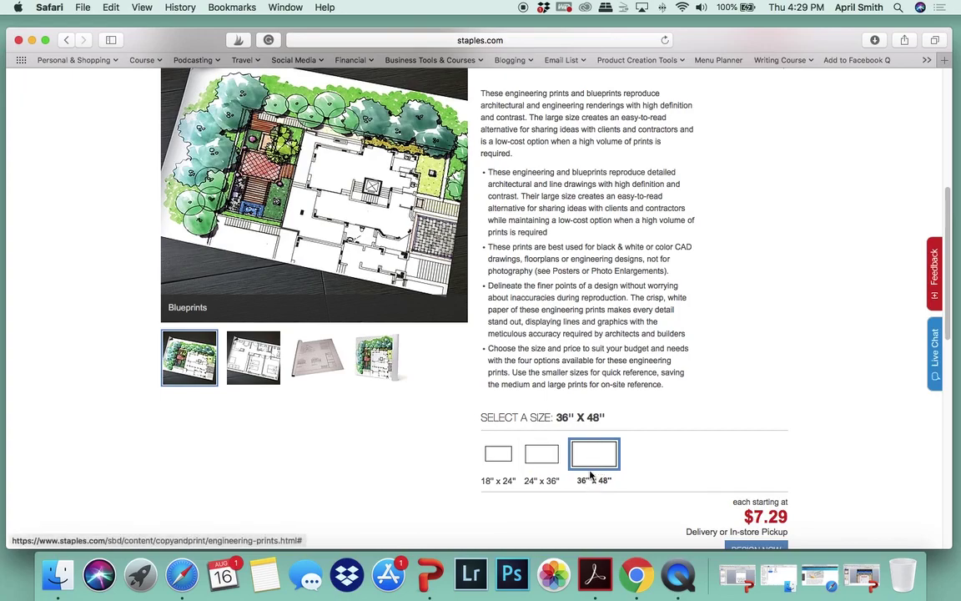
{"action": "left_click", "coordinate": [544, 465]}
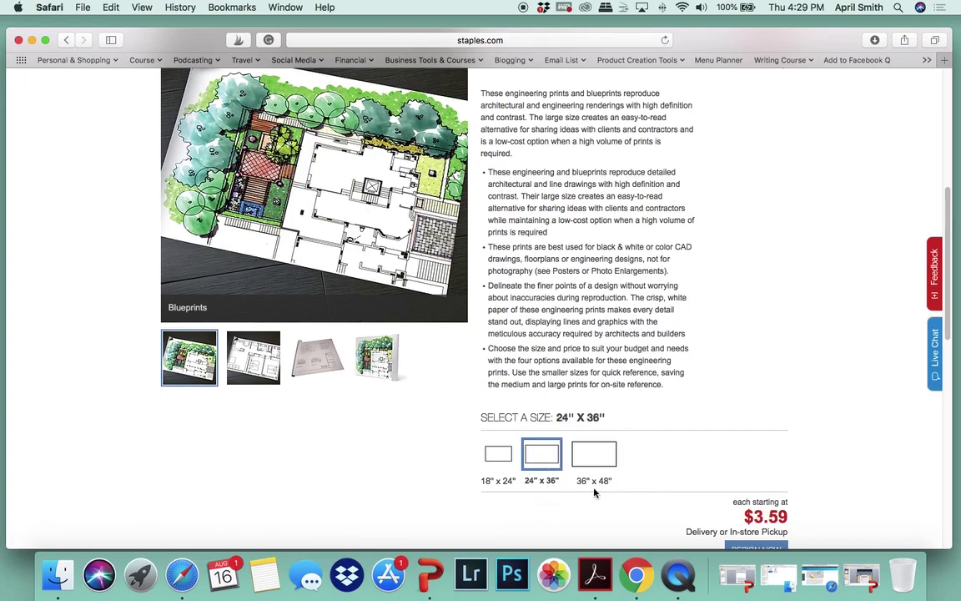
{"action": "scroll", "coordinate": [749, 429], "scroll_direction": "down", "scroll_amount": 2}
Step: Start designing the 24" x 36" order as B&W Blueprints
{"action": "left_click", "coordinate": [763, 473]}
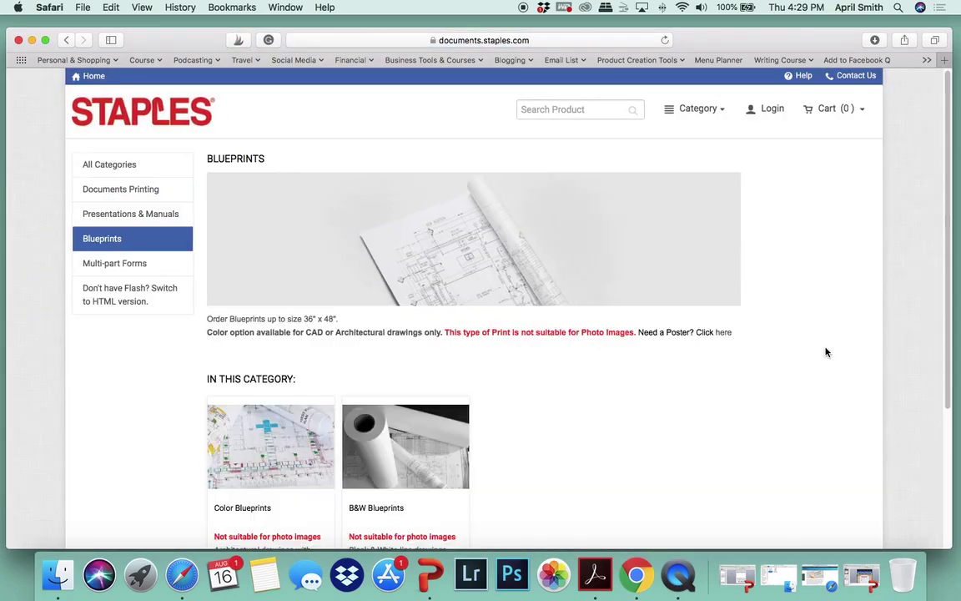
{"action": "scroll", "coordinate": [704, 342], "scroll_direction": "down", "scroll_amount": 3}
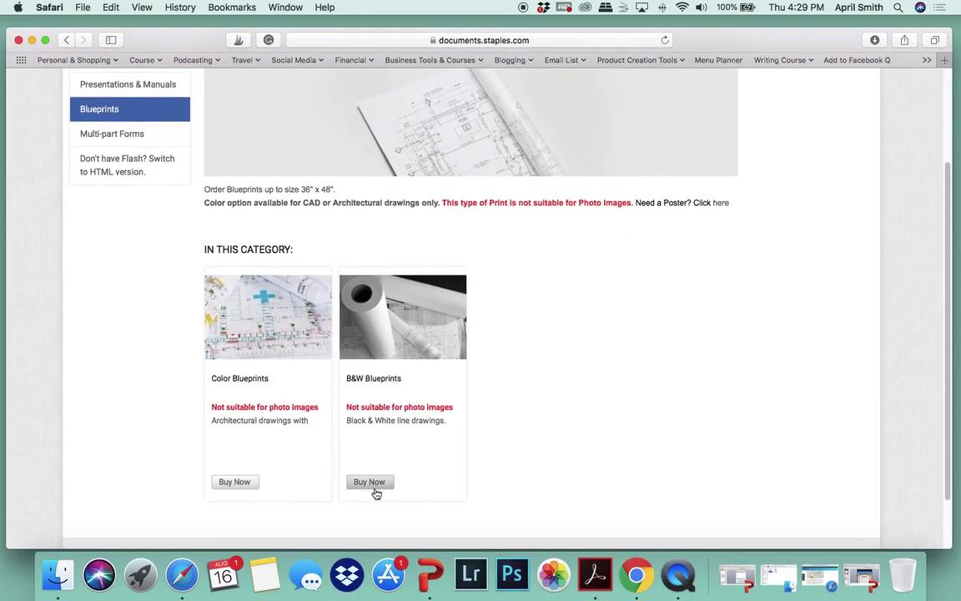
{"action": "left_click", "coordinate": [374, 484]}
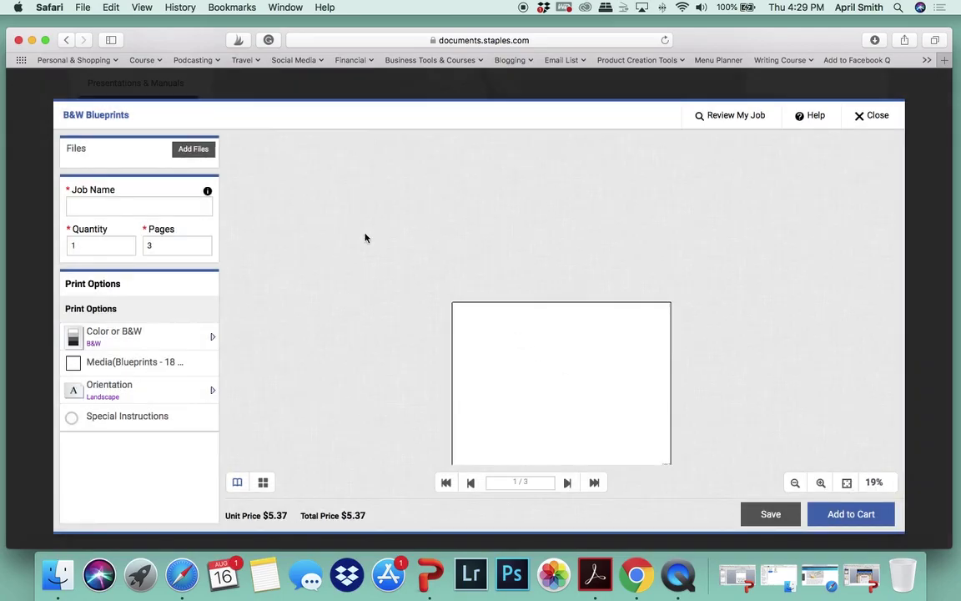
Step: Upload Dialogue Anchor Chart.pdf from the Downloads/Dialogue folder into the job
{"action": "left_click", "coordinate": [192, 153]}
{"action": "left_click", "coordinate": [392, 214]}
{"action": "left_click", "coordinate": [292, 169]}
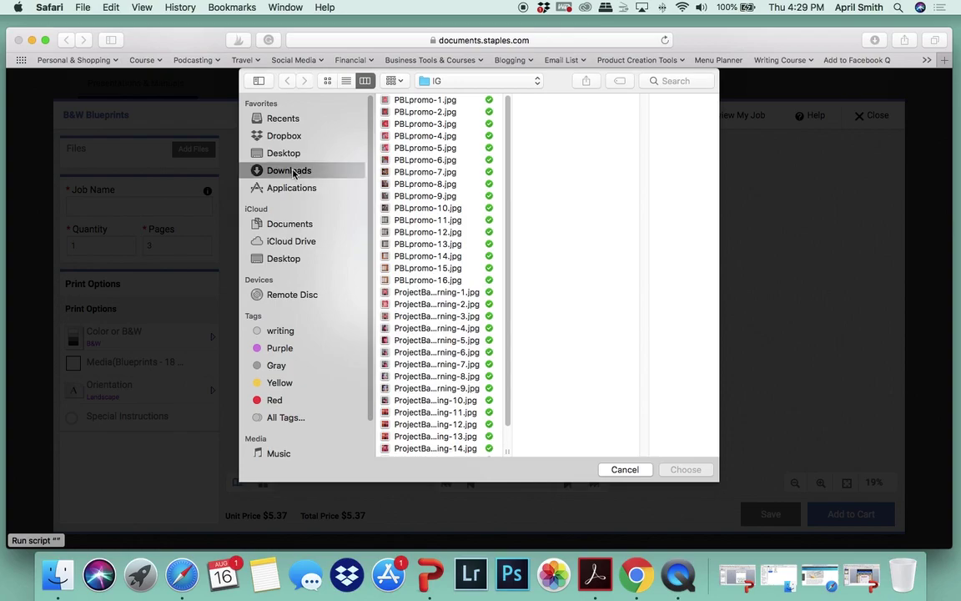
{"action": "left_click", "coordinate": [466, 232]}
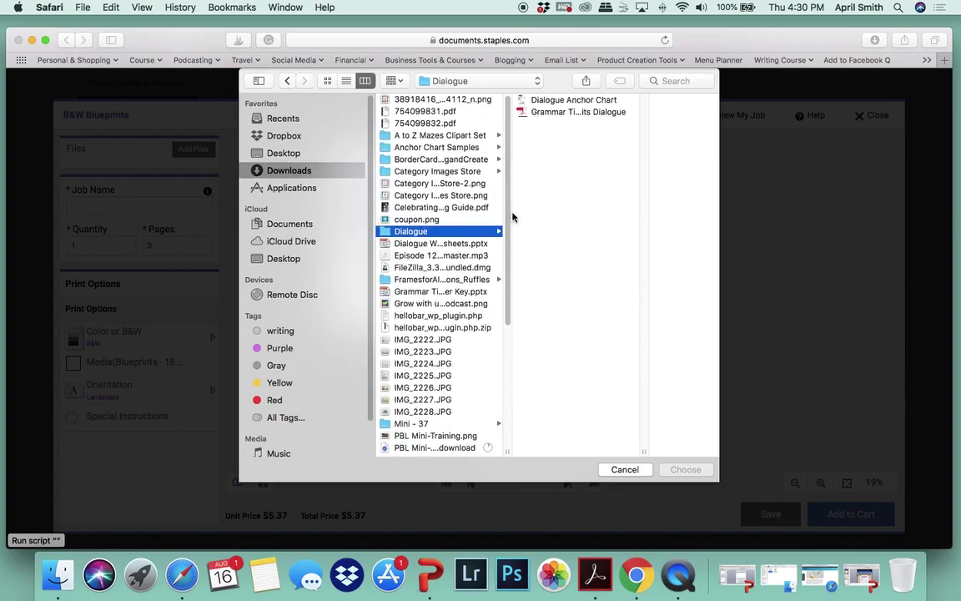
{"action": "left_click", "coordinate": [558, 112]}
{"action": "left_click", "coordinate": [471, 99]}
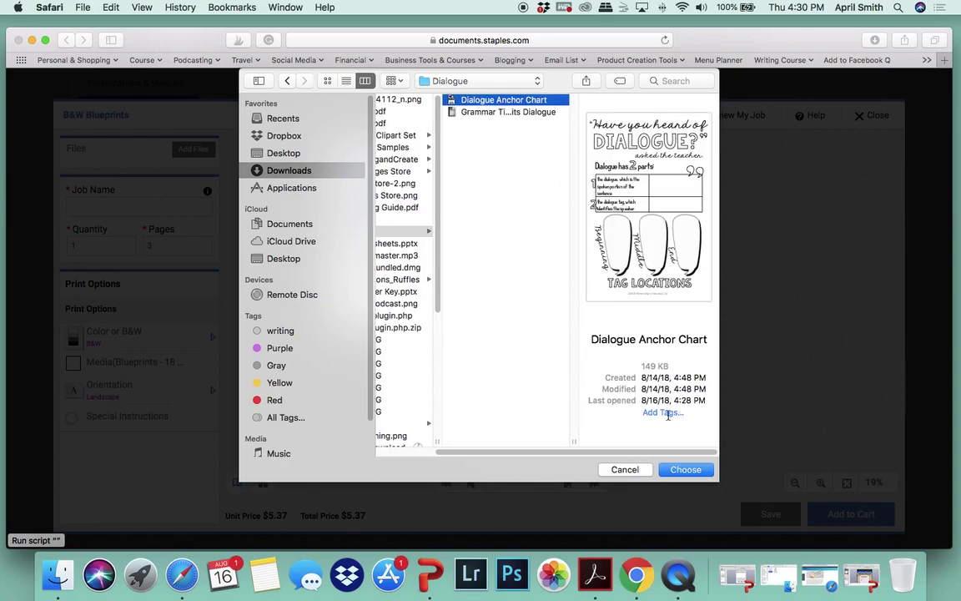
{"action": "left_click", "coordinate": [696, 468]}
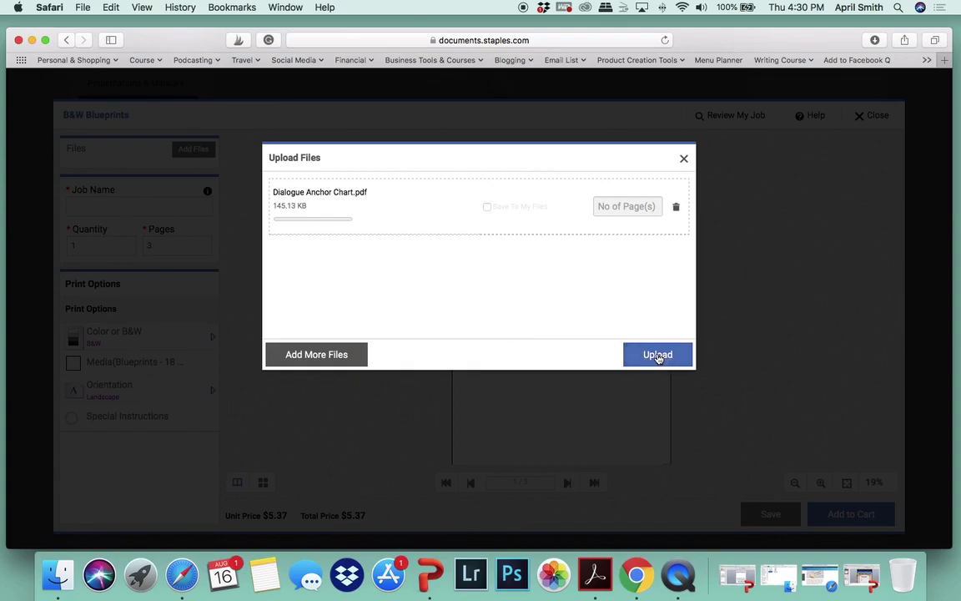
{"action": "left_click", "coordinate": [657, 356]}
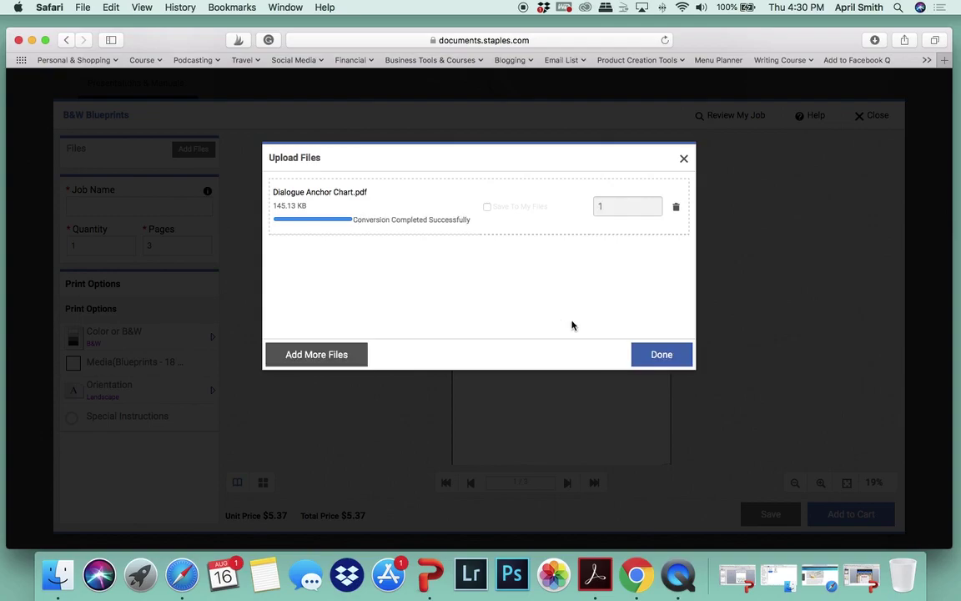
{"action": "left_click", "coordinate": [646, 353]}
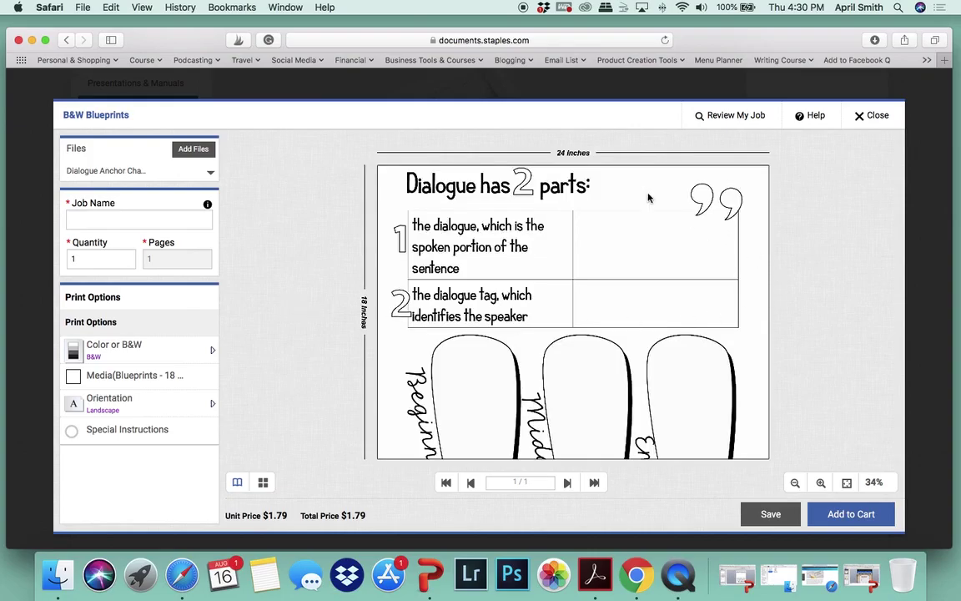
Step: Set the print orientation to Portrait so the chart previews at 18 by 24 inches
{"action": "scroll", "coordinate": [409, 207], "scroll_direction": "up", "scroll_amount": 2}
{"action": "scroll", "coordinate": [409, 207], "scroll_direction": "up", "scroll_amount": 3}
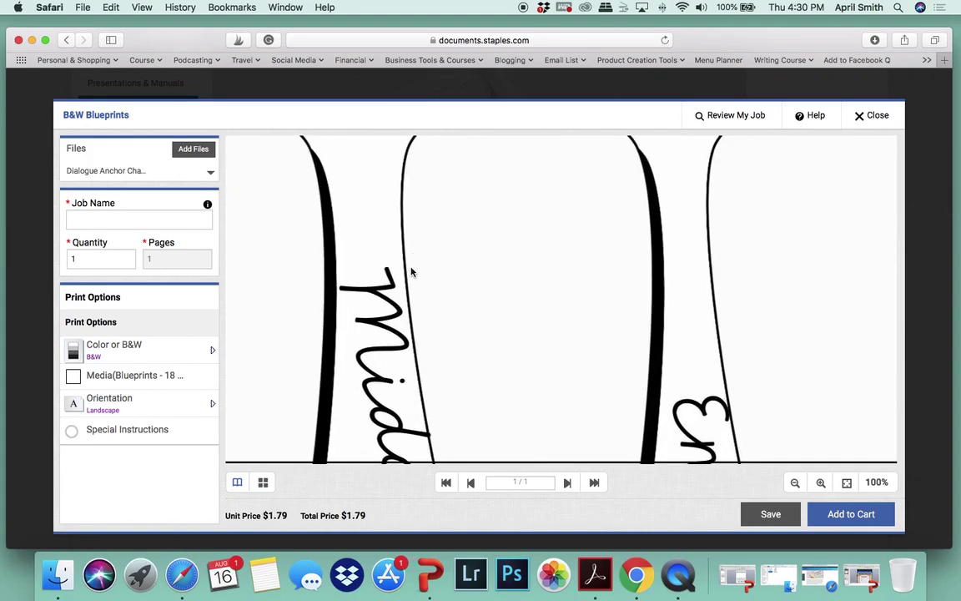
{"action": "scroll", "coordinate": [411, 271], "scroll_direction": "down", "scroll_amount": 5}
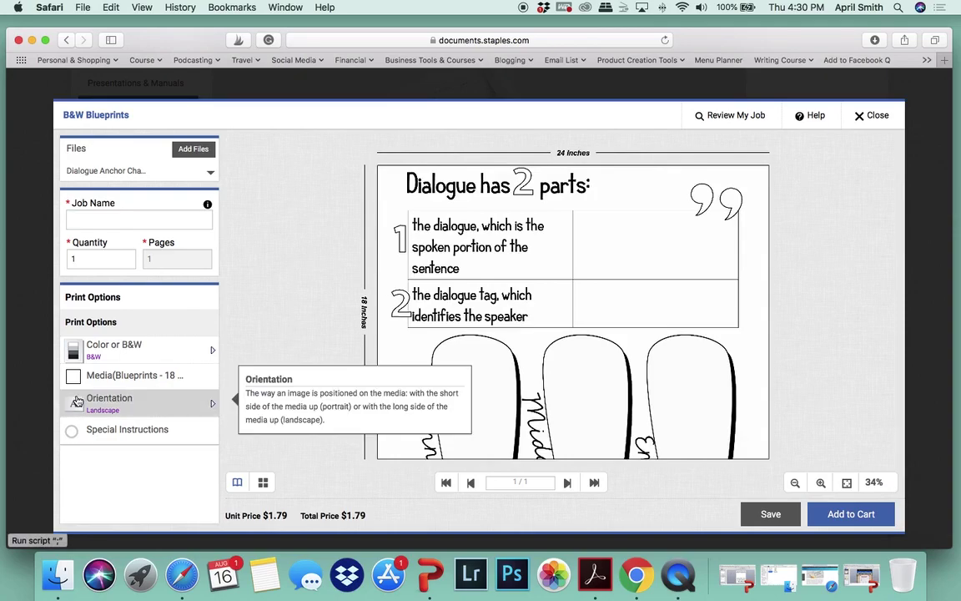
{"action": "left_click", "coordinate": [111, 401]}
{"action": "left_click", "coordinate": [257, 457]}
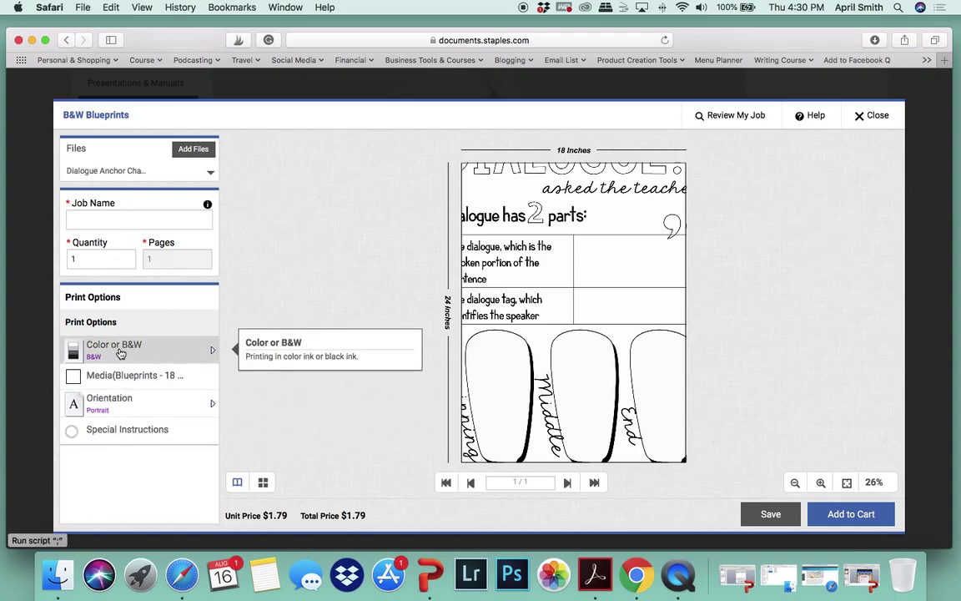
Step: Try Blueprints 24x36 media, then switch back to 18x24 blueprint paper
{"action": "left_click", "coordinate": [121, 354]}
{"action": "left_click", "coordinate": [124, 376]}
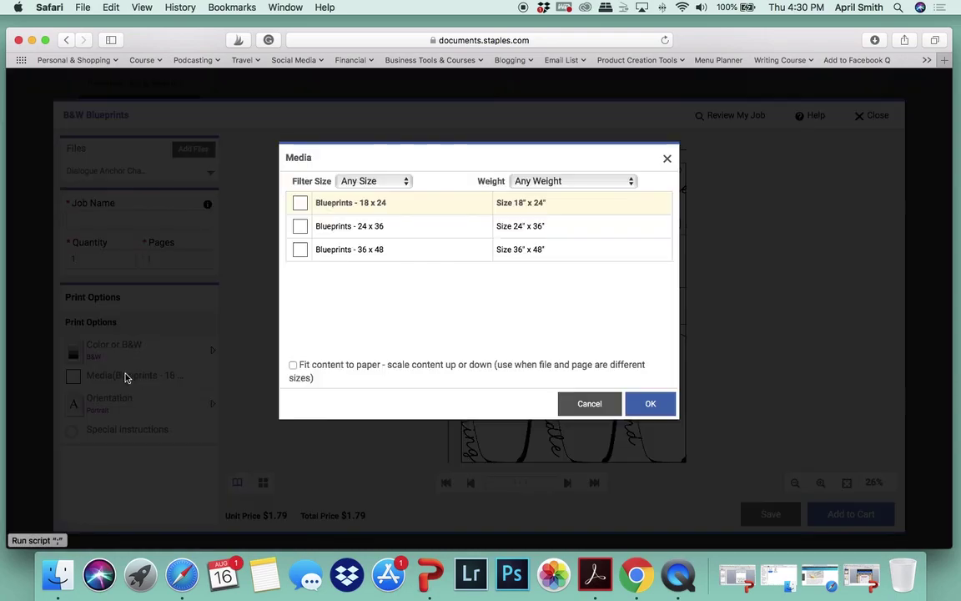
{"action": "left_click", "coordinate": [299, 226]}
{"action": "left_click", "coordinate": [649, 404]}
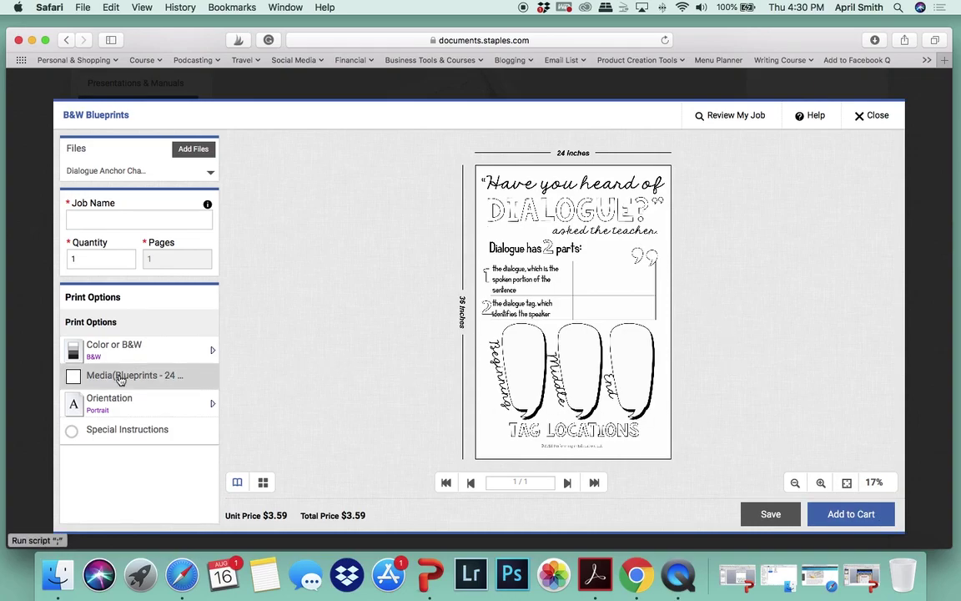
{"action": "left_click", "coordinate": [120, 378]}
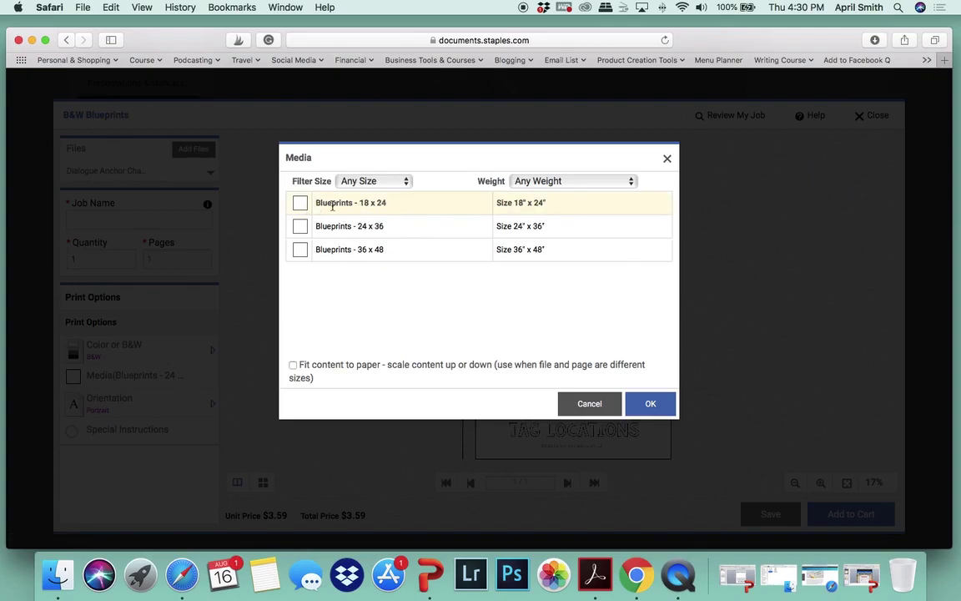
{"action": "left_click", "coordinate": [655, 404]}
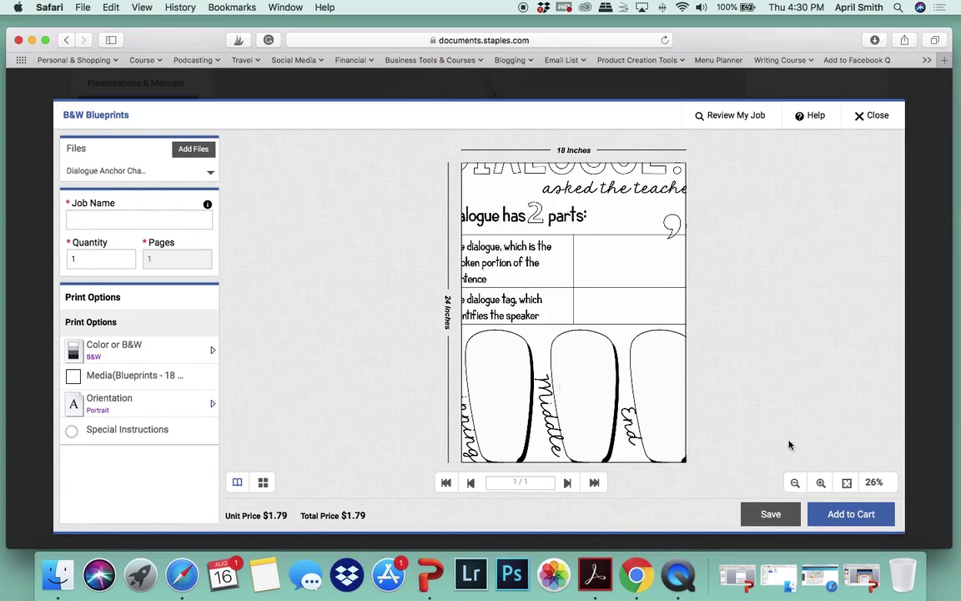
Step: Turn on 'Fit content to paper' for the 18x24 media, keeping the $1.79 price
{"action": "left_click", "coordinate": [155, 413]}
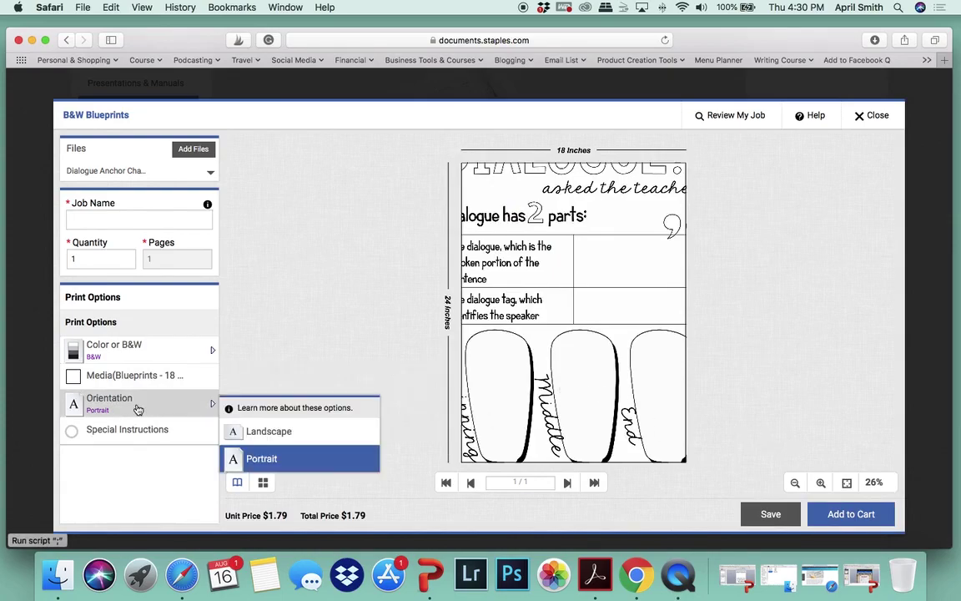
{"action": "left_click", "coordinate": [126, 374]}
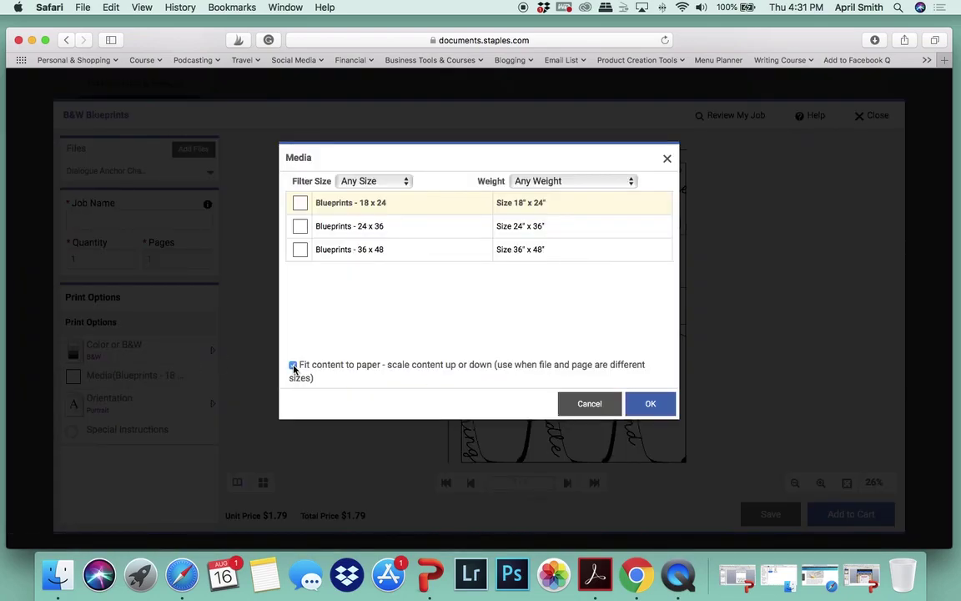
{"action": "left_click", "coordinate": [652, 404]}
{"action": "left_click", "coordinate": [661, 404]}
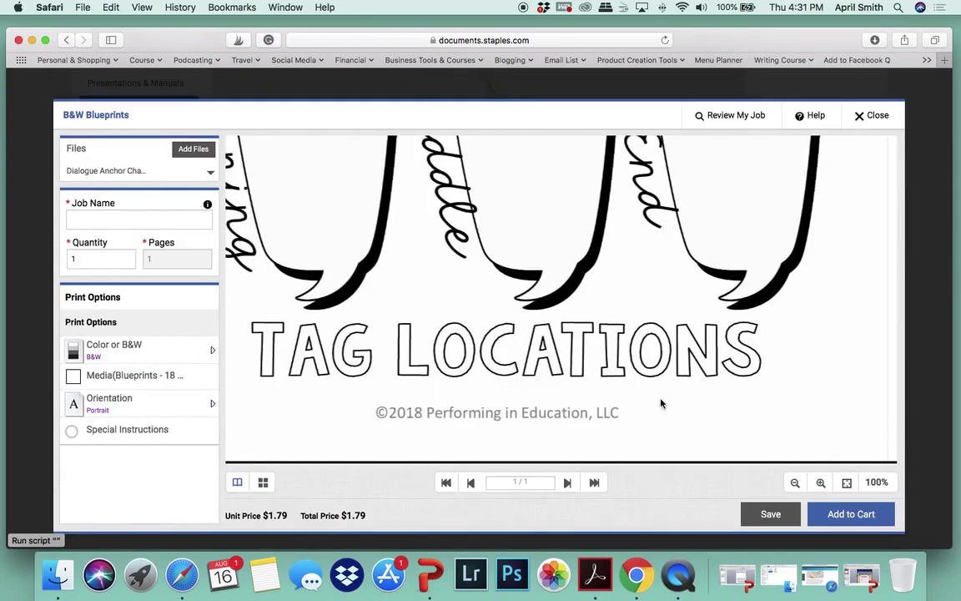
{"action": "left_click", "coordinate": [661, 404]}
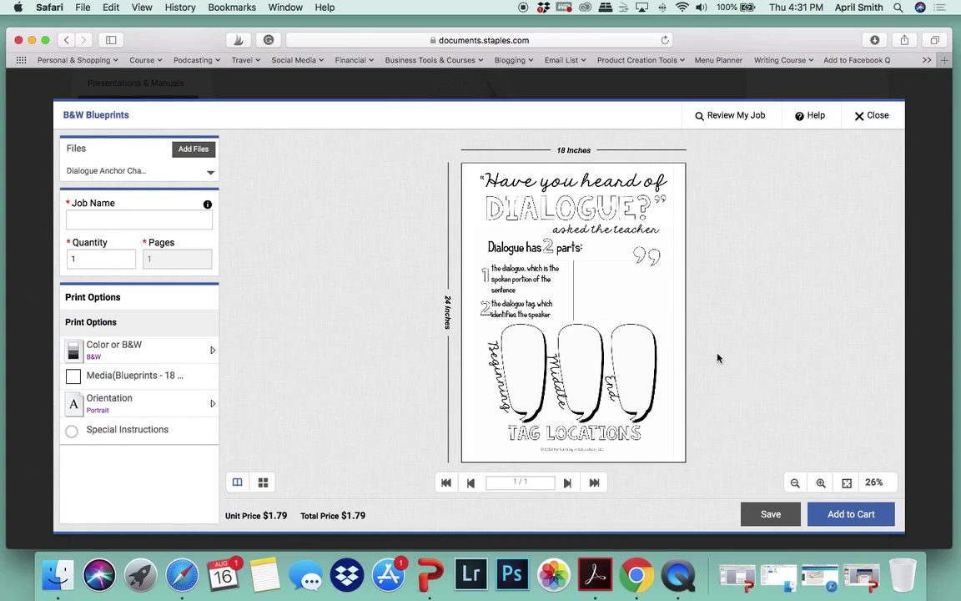
Step: Name the job 'Anchor Chart' and add it to the cart at $1.79
{"action": "left_click", "coordinate": [592, 438]}
{"action": "left_click", "coordinate": [593, 437]}
{"action": "left_click", "coordinate": [592, 437]}
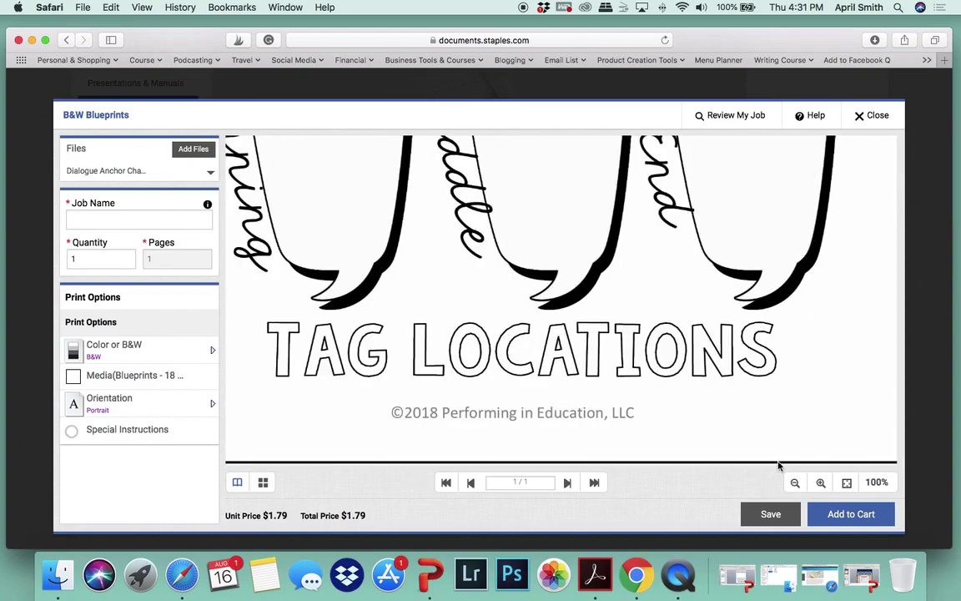
{"action": "left_click", "coordinate": [835, 513]}
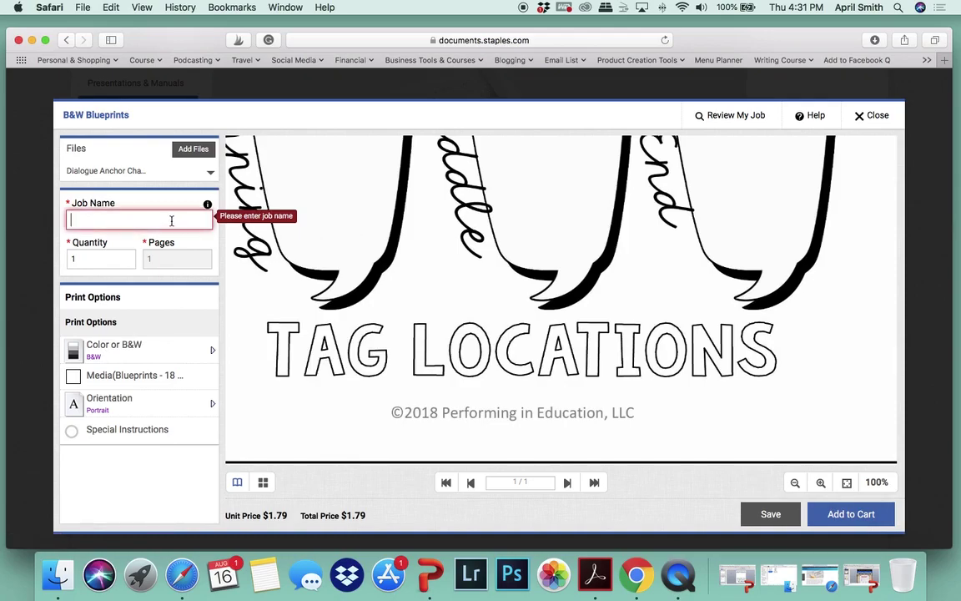
{"action": "type", "text": "Anchor Chart"}
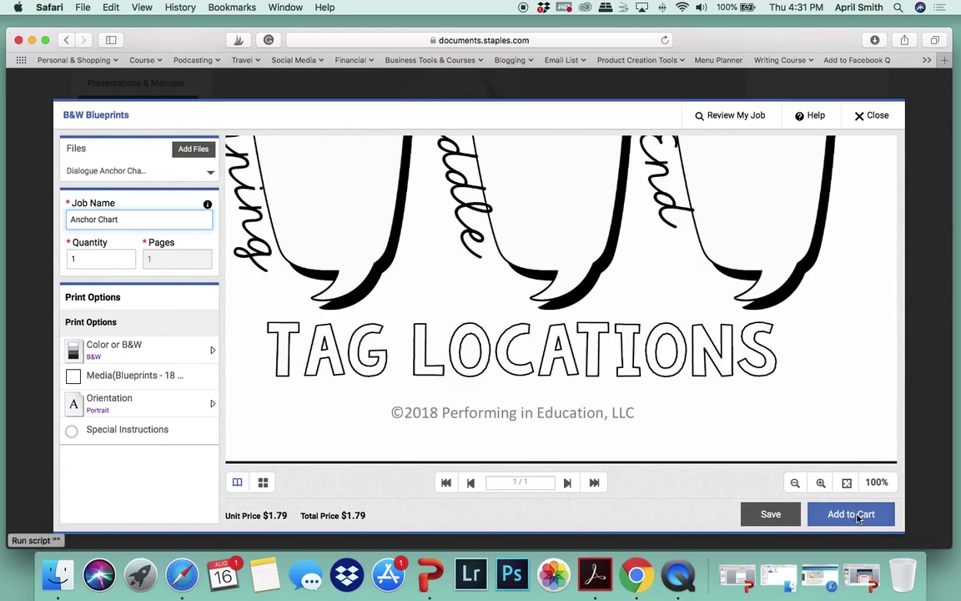
{"action": "left_click", "coordinate": [856, 513]}
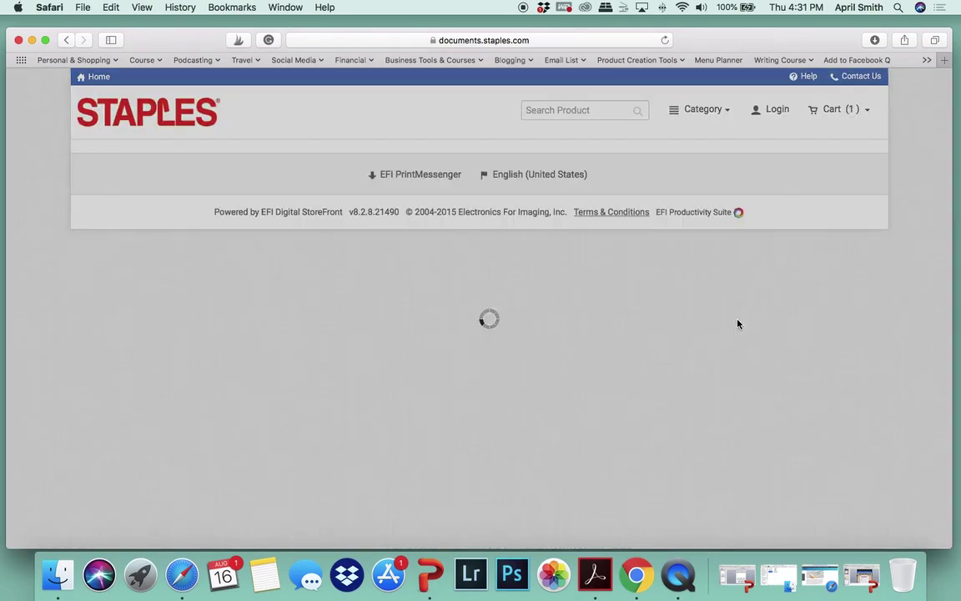